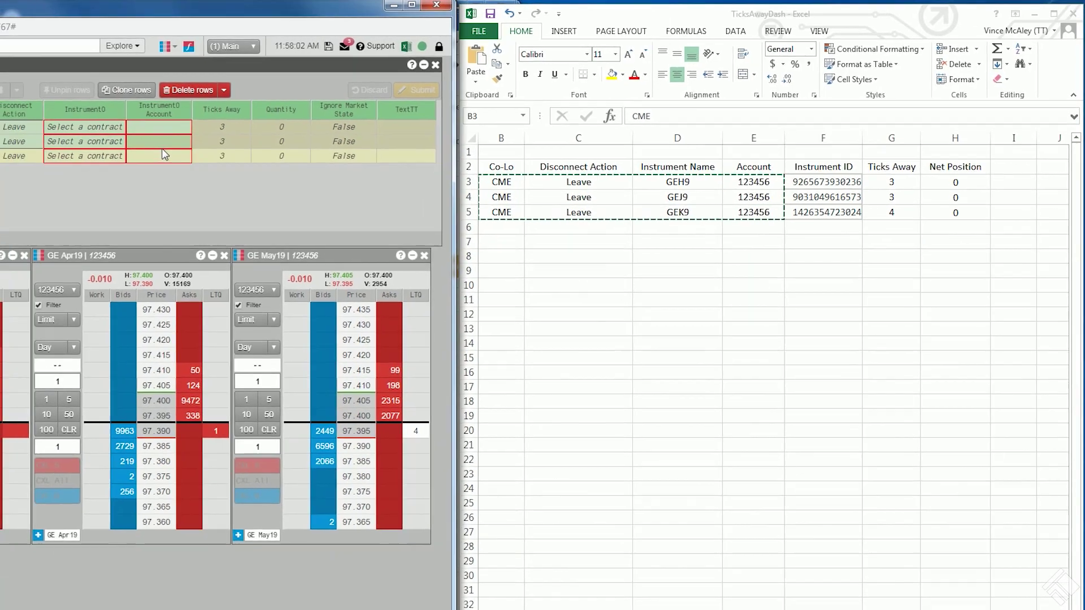
Paste the copied Excel co-location, disconnect action, contract and account values into the three algo rows
text(CME	Leave	GEH9	123456 CME	Leave	GEJ9	123456 CME	Leave	GEK9	123456)
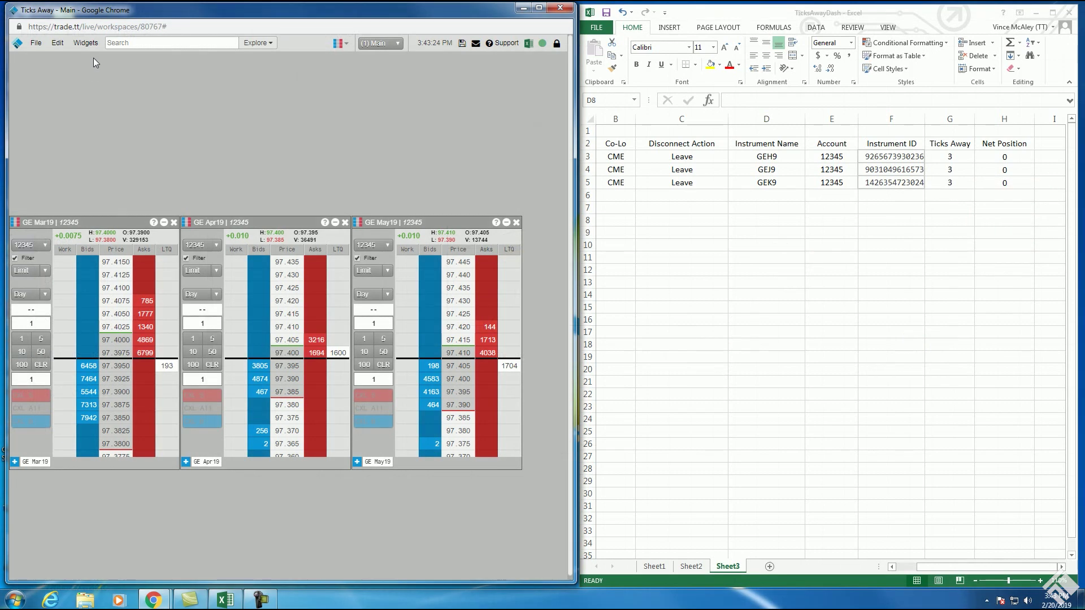
Open a new Autotrader with the Ticks Away algo loaded and three staging rows
click(86, 43)
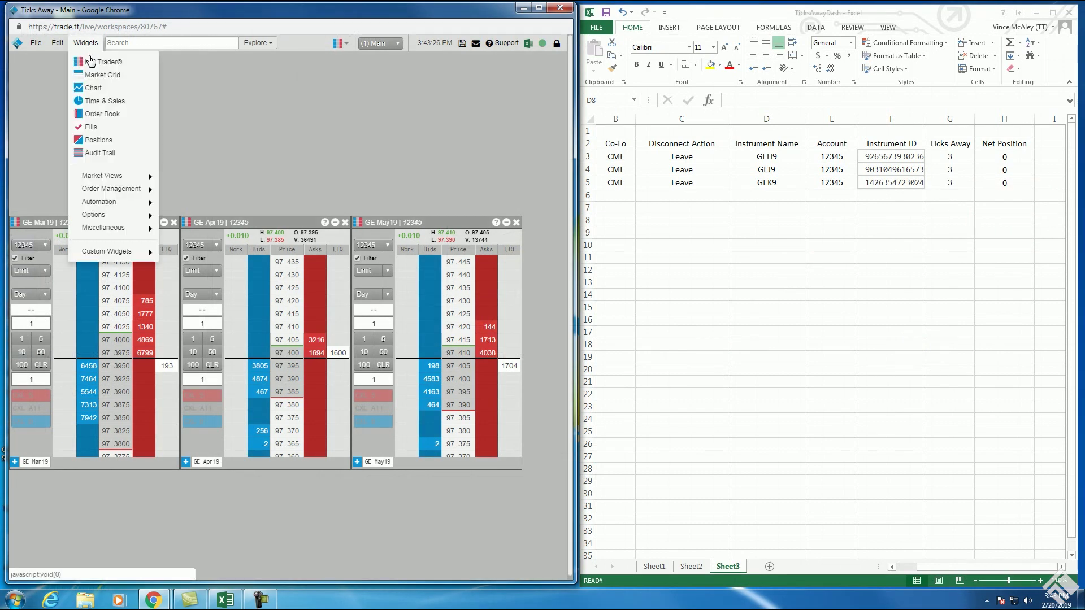
mouse_move(102, 203)
click(189, 202)
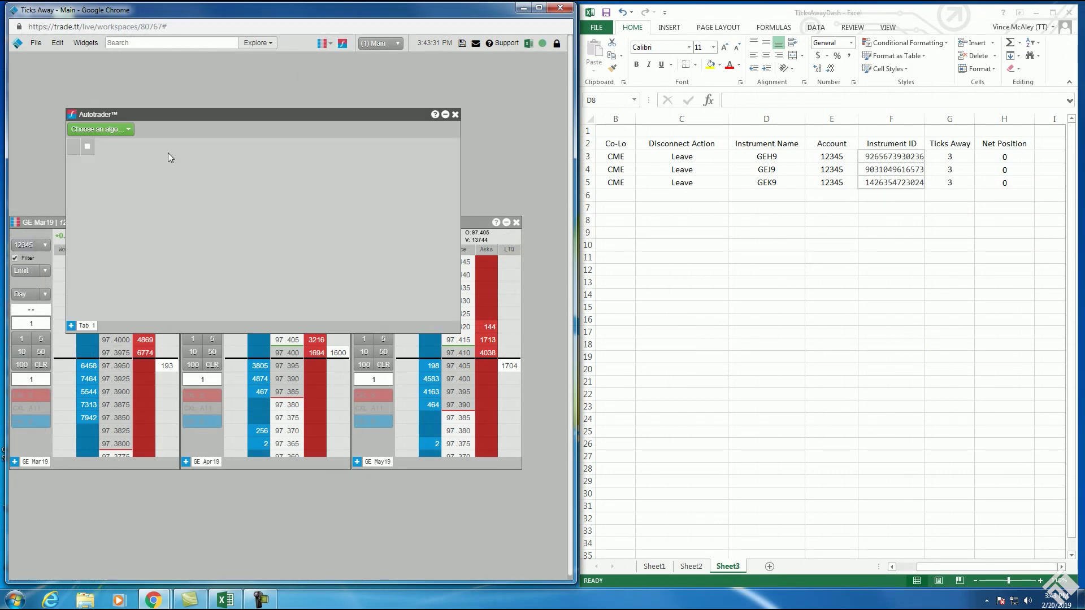
click(130, 130)
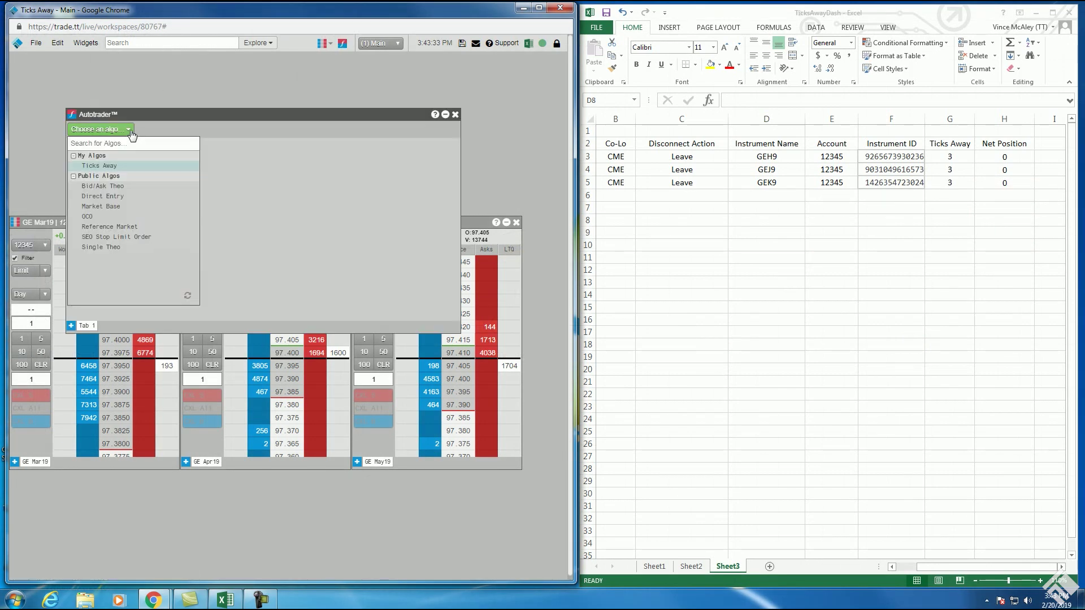
click(107, 166)
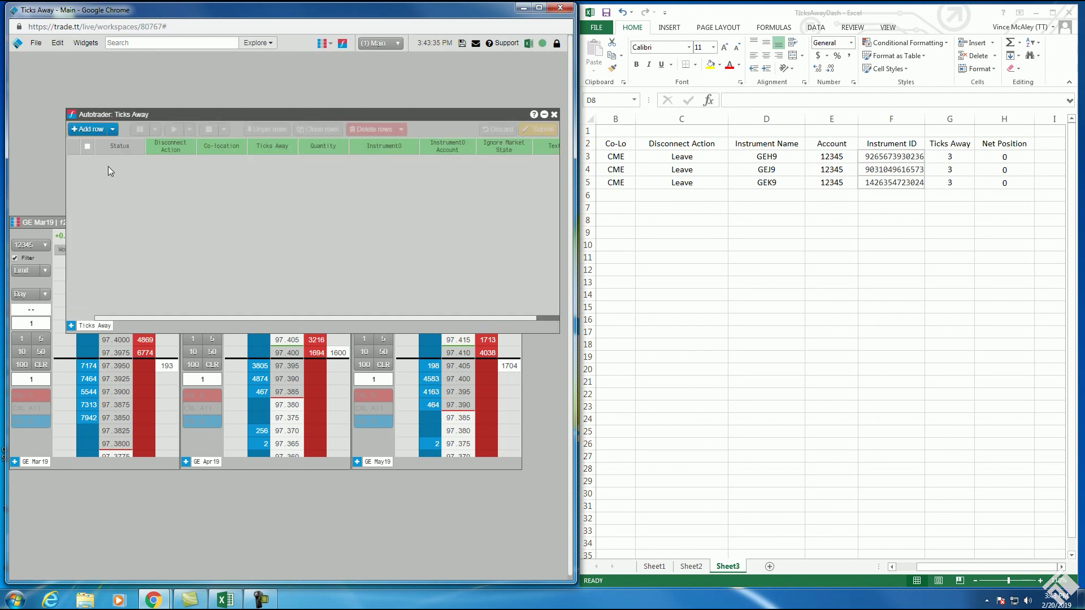
click(97, 130)
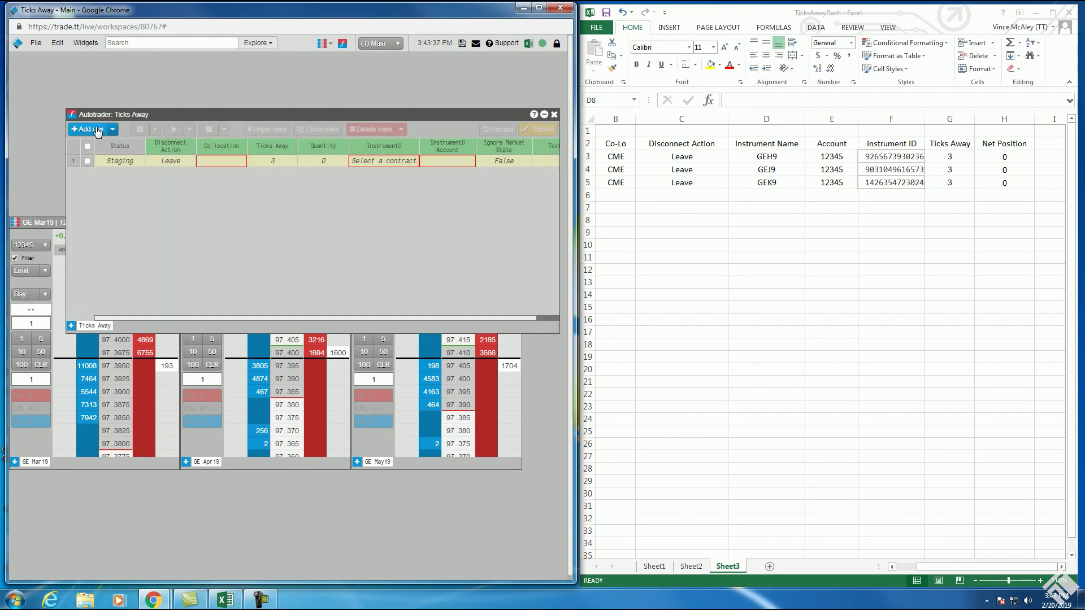
click(97, 130)
click(97, 130)
Reorder Co-location, Instrument0 and Instrument0 Account columns to match Excel, then resize the window
drag(157, 143, 215, 146)
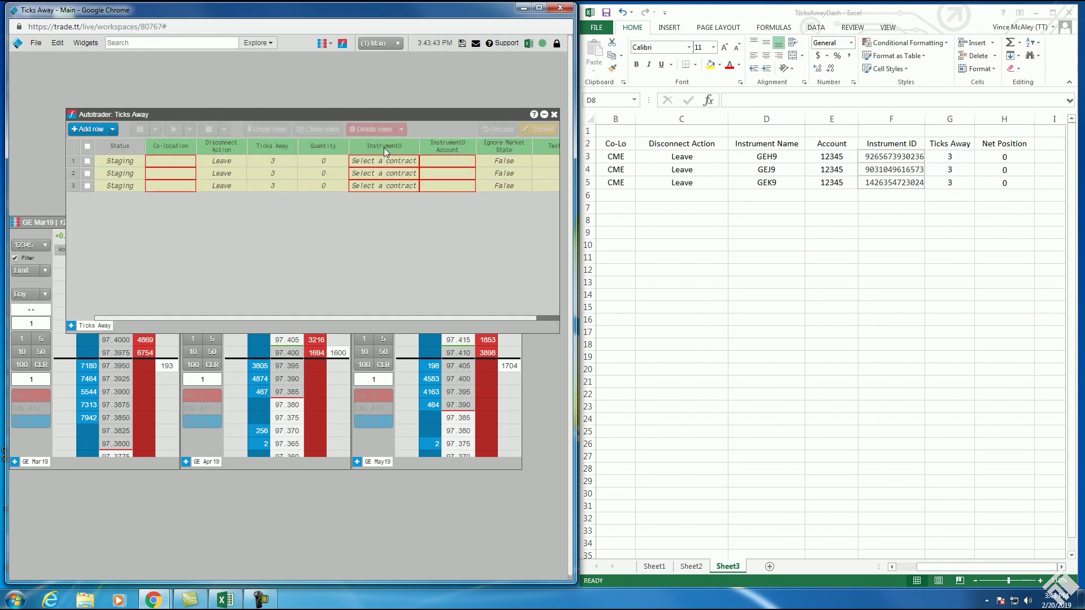
drag(384, 148, 269, 147)
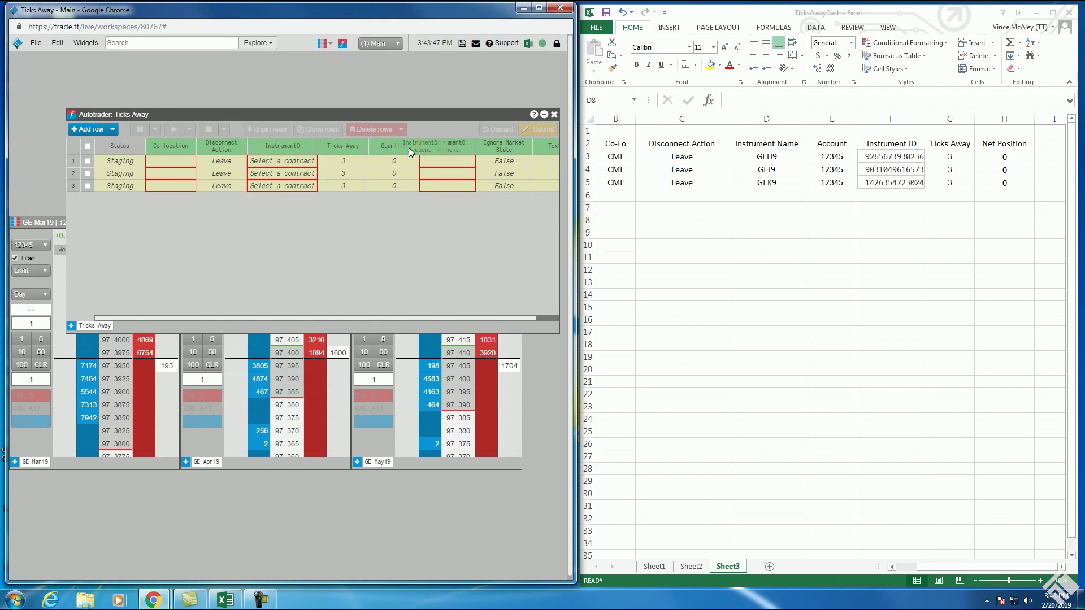
drag(341, 148, 292, 58)
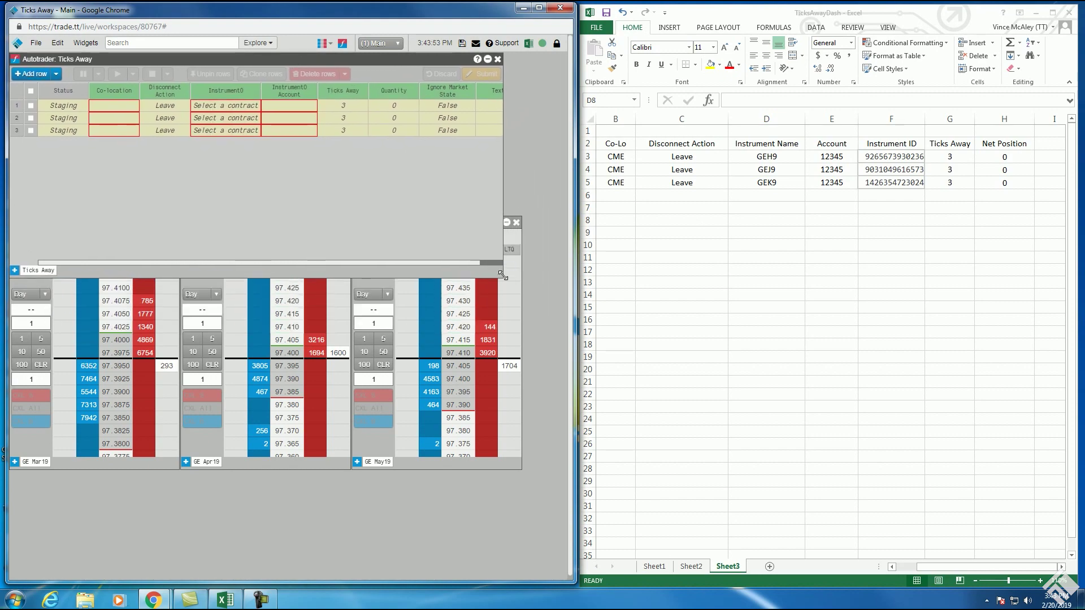
drag(504, 278, 531, 213)
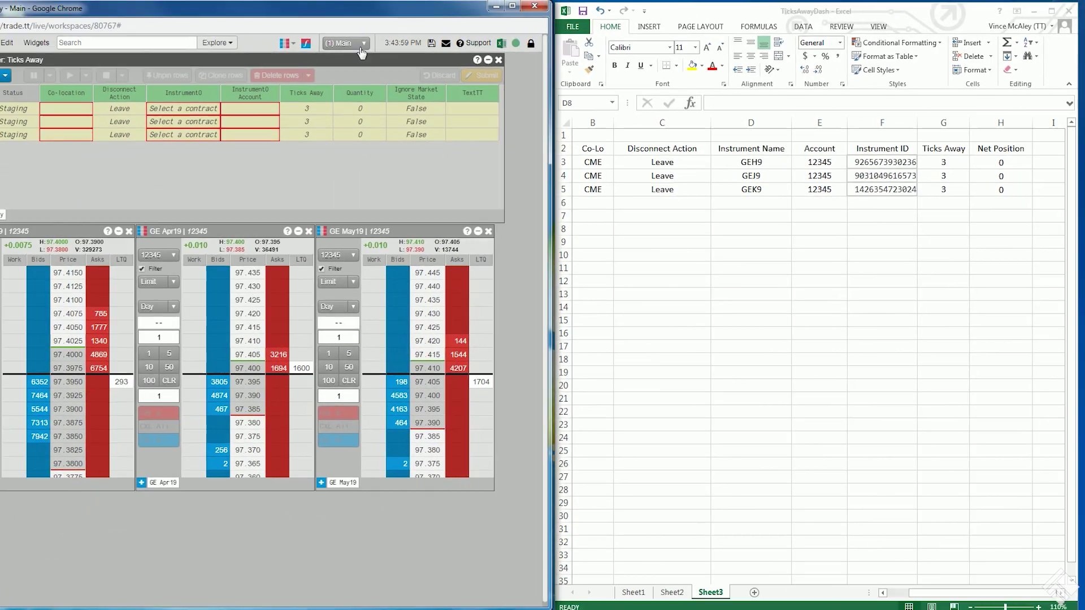
Switch to the (2) MG GE workspace and show GE Mar19's instrument info
click(361, 49)
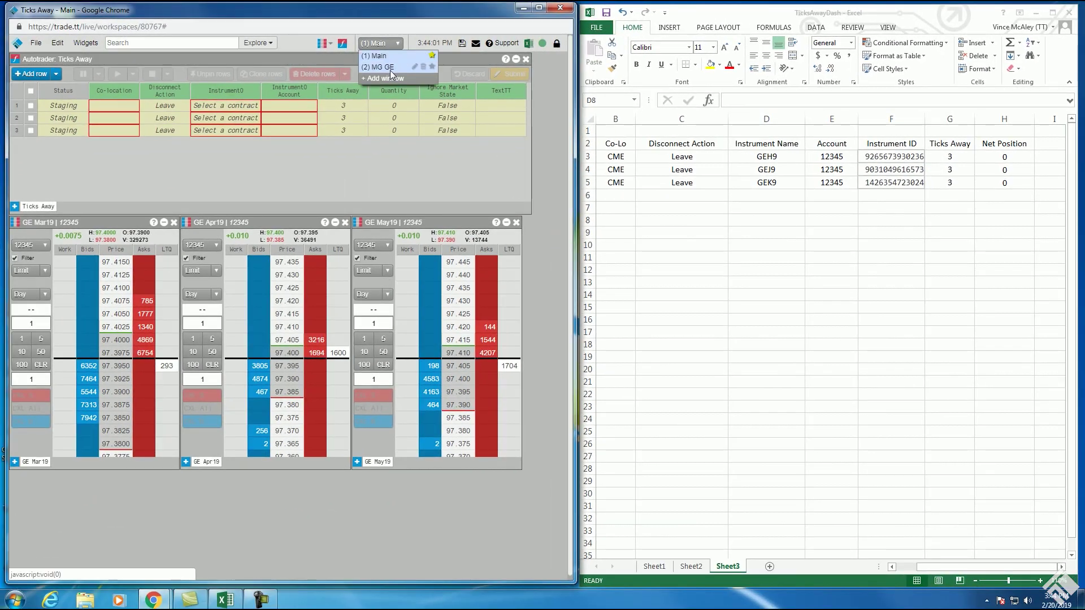
click(390, 68)
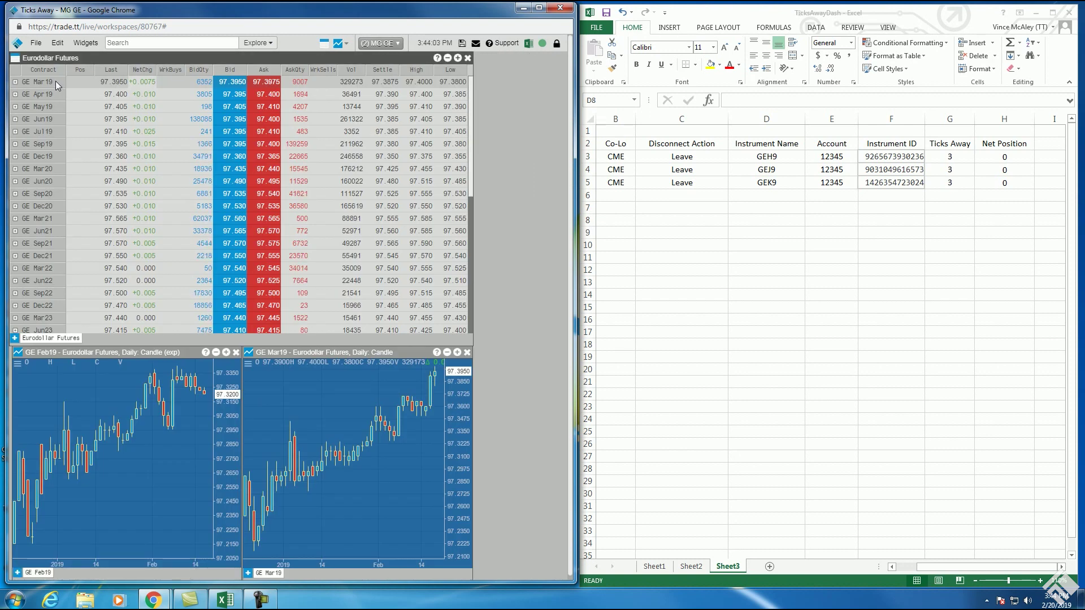
key(ctrl+shift+x)
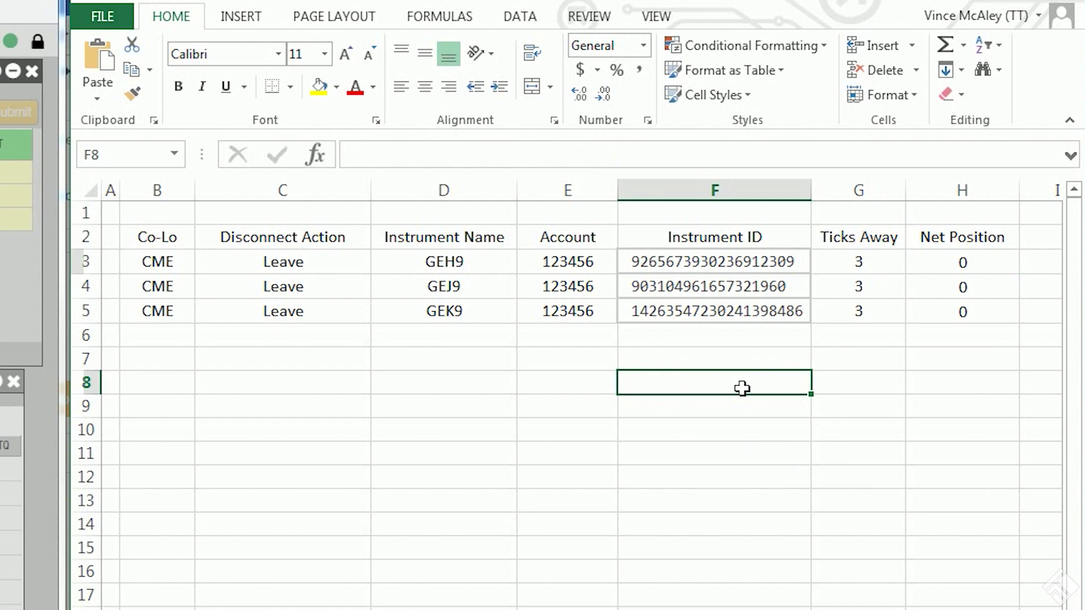
double_click(781, 257)
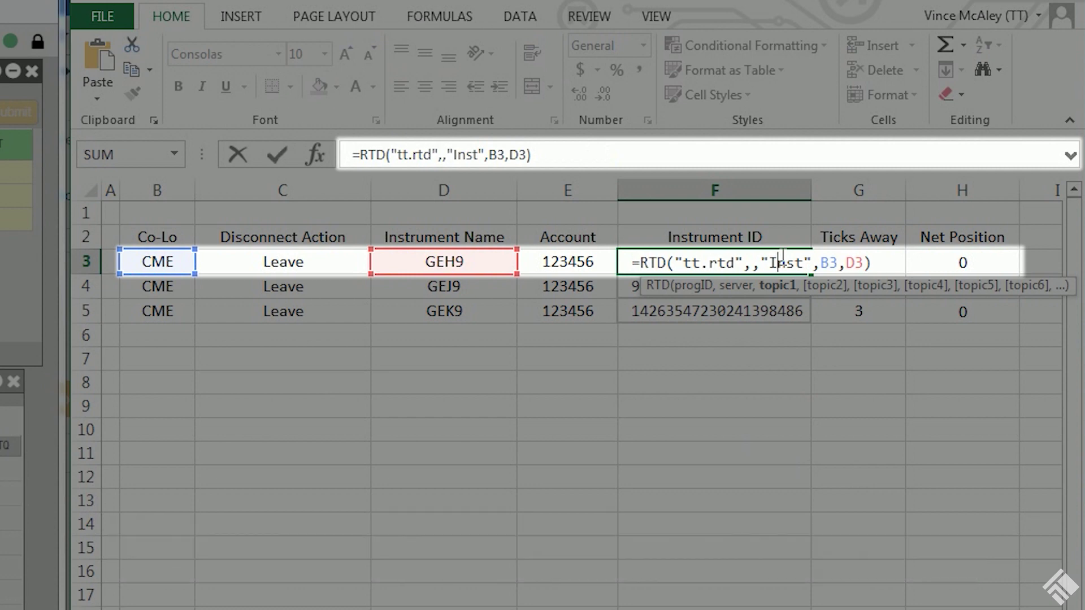
click(787, 362)
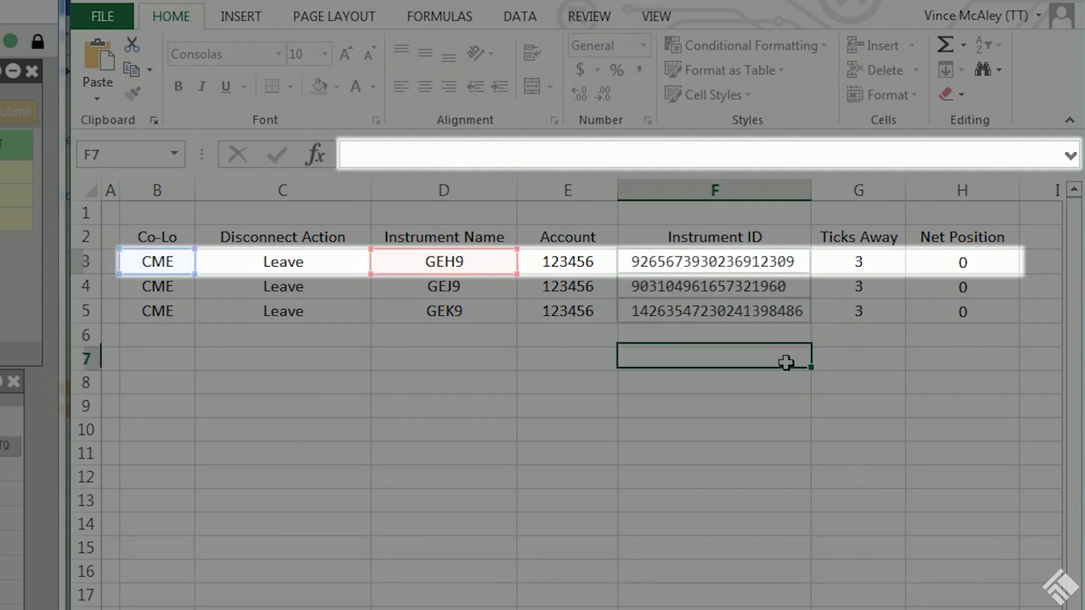
click(941, 264)
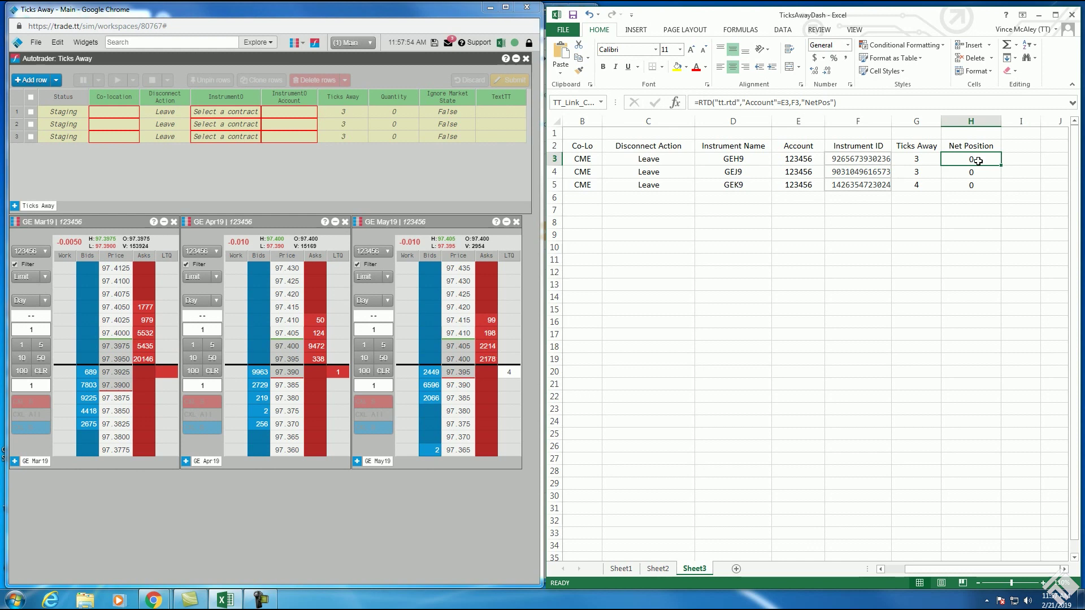
Copy Excel's Co-Lo through Account values for rows 3–5 and paste them into the three algo rows
drag(591, 160, 791, 188)
right_click(790, 188)
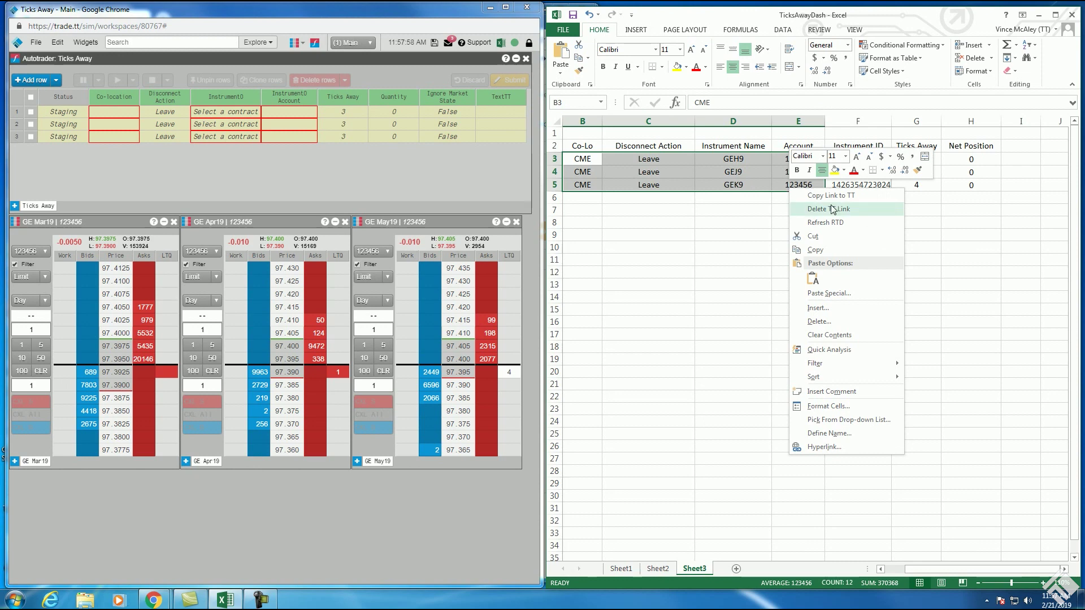
click(832, 251)
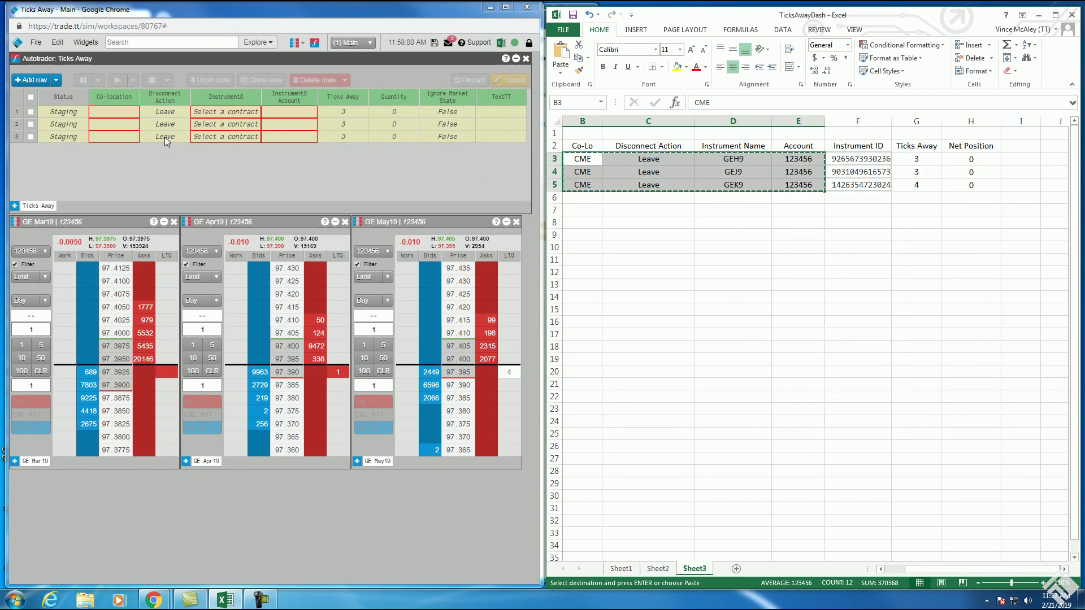
drag(127, 108, 124, 127)
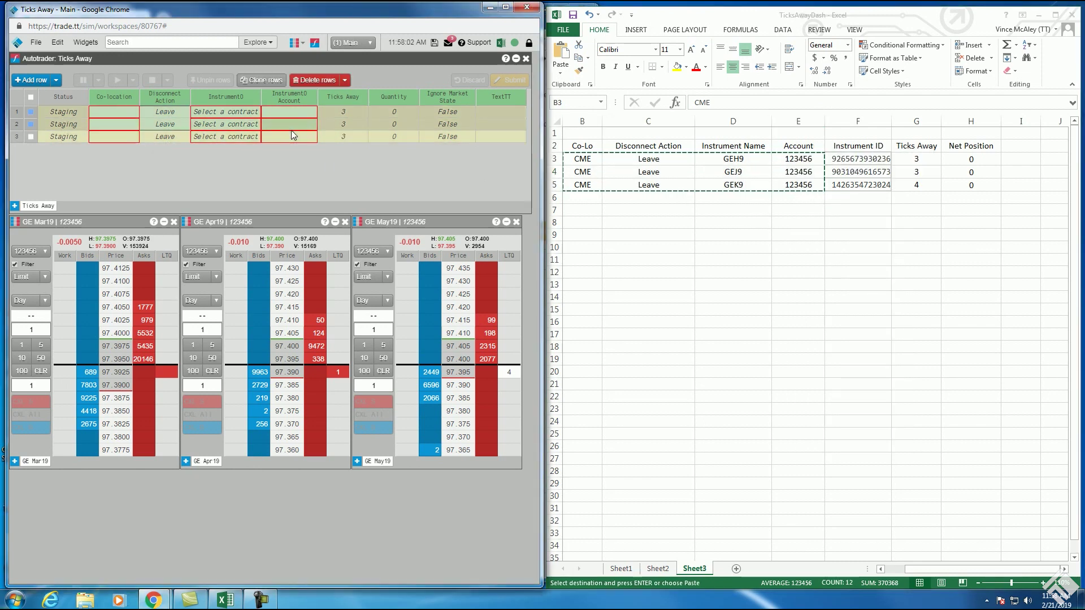
drag(292, 134, 294, 136)
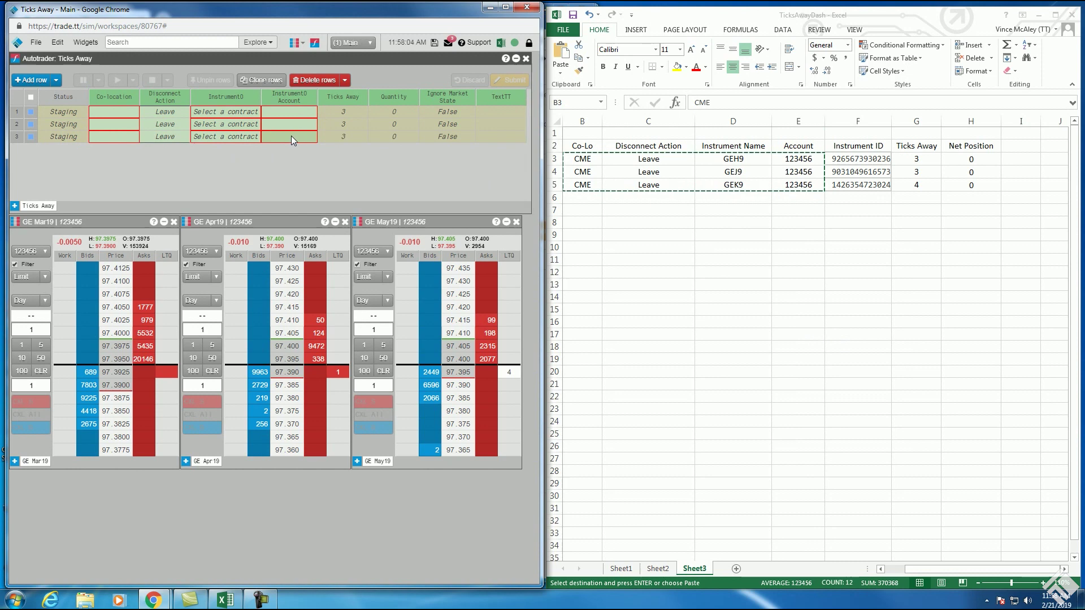
text(CME	Leave	GE Mar19	123456 CME	Leave	GE Apr19	123456 CME	Leave	GE May19	123456)
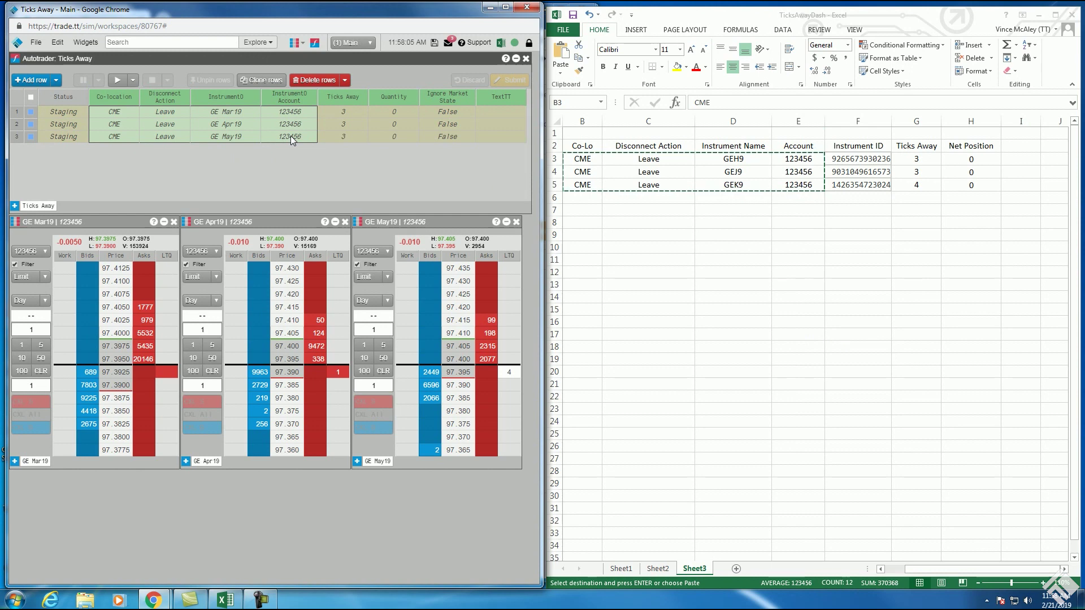
Copy Excel G3:H5 as a link and paste-link it into the algos' Ticks Away and Quantity cells
drag(924, 159, 969, 187)
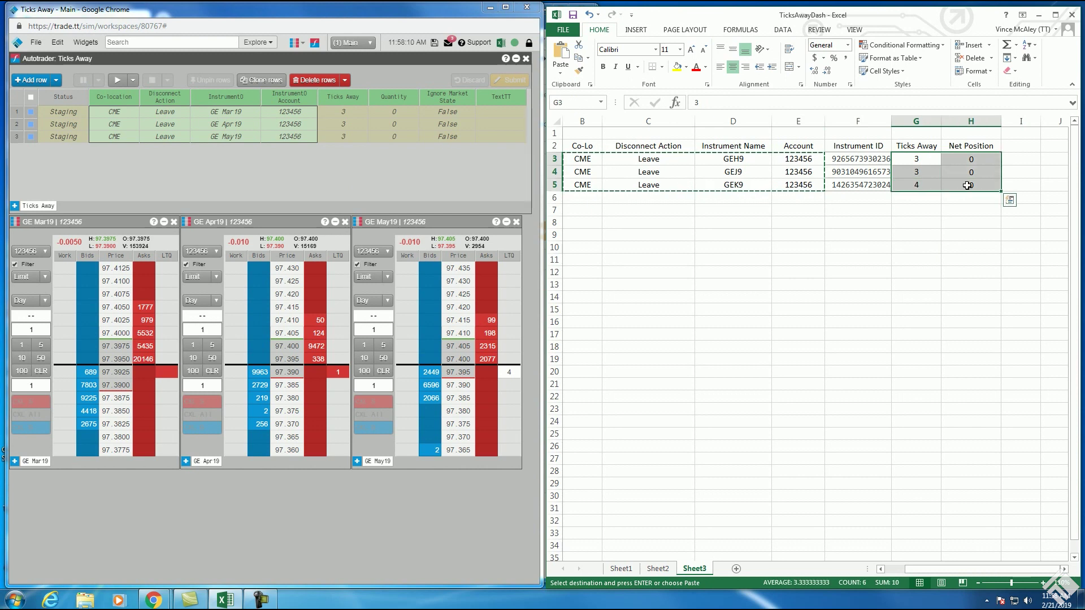
right_click(967, 189)
click(907, 192)
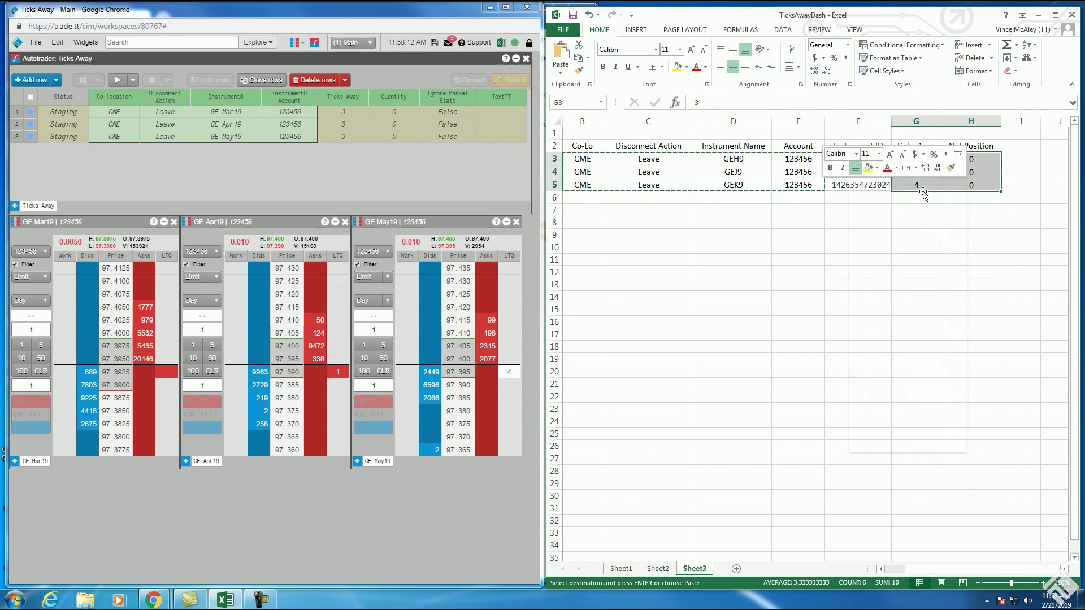
drag(345, 110, 391, 141)
right_click(393, 137)
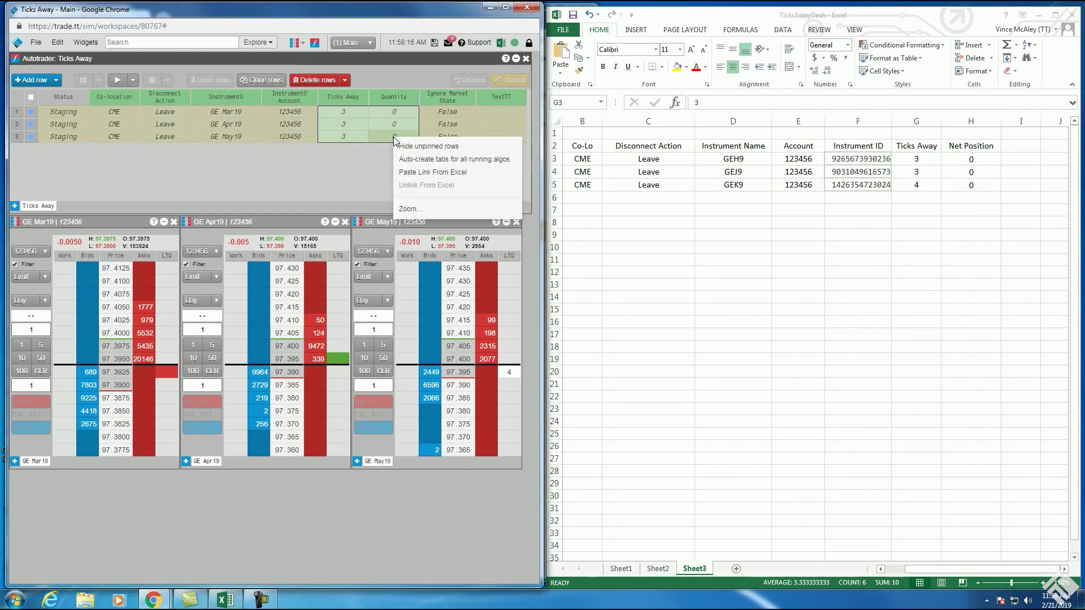
click(429, 171)
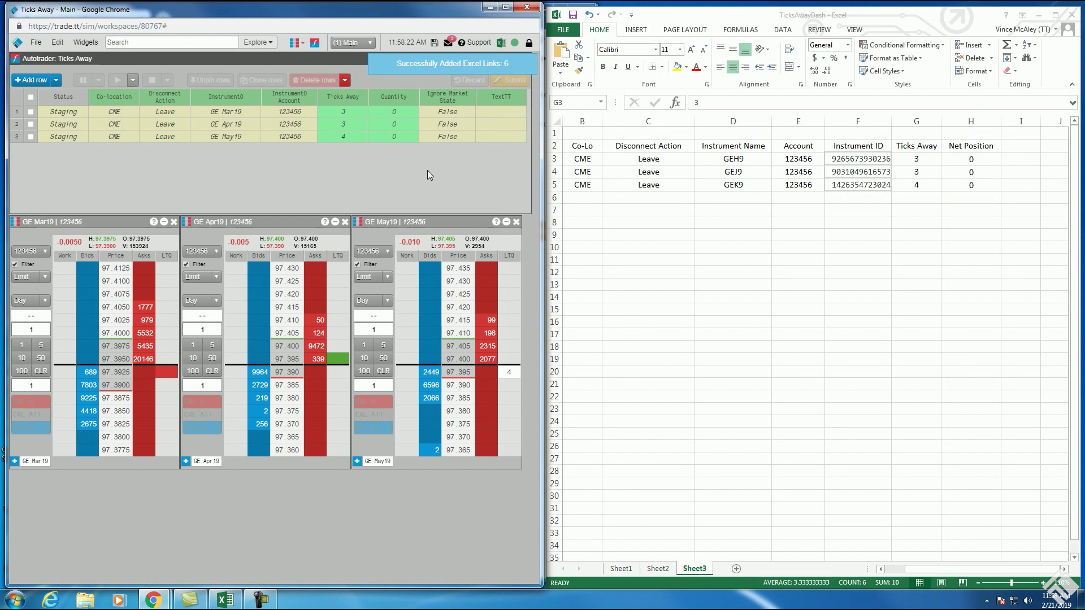
Start all three algos, then buy 6 GE Mar19 at 97.3950, 6 Apr19 and 11 May19
click(30, 96)
click(117, 80)
click(40, 345)
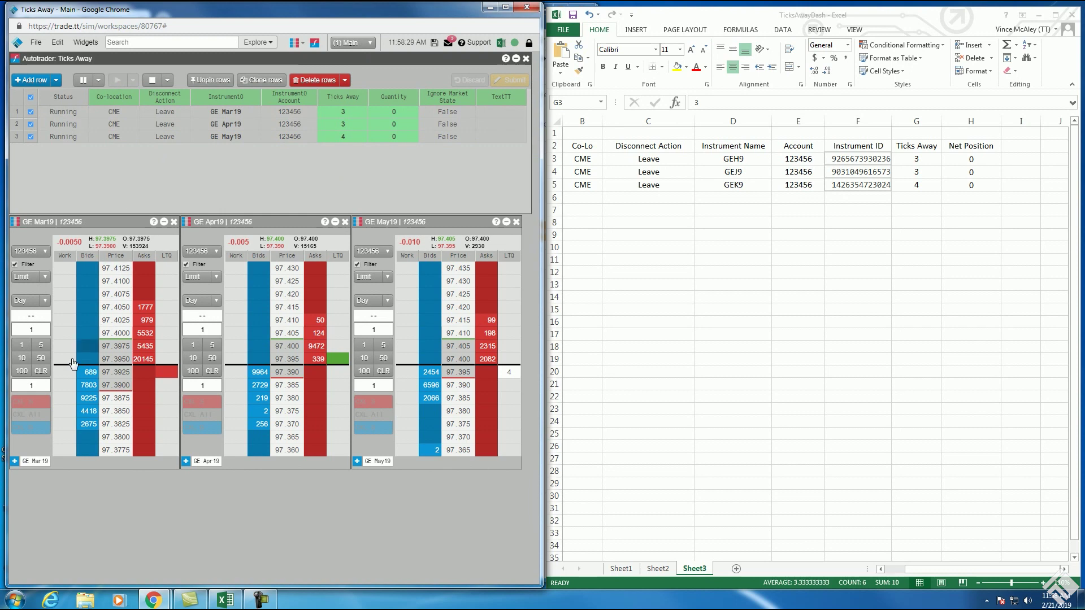
click(89, 364)
click(212, 345)
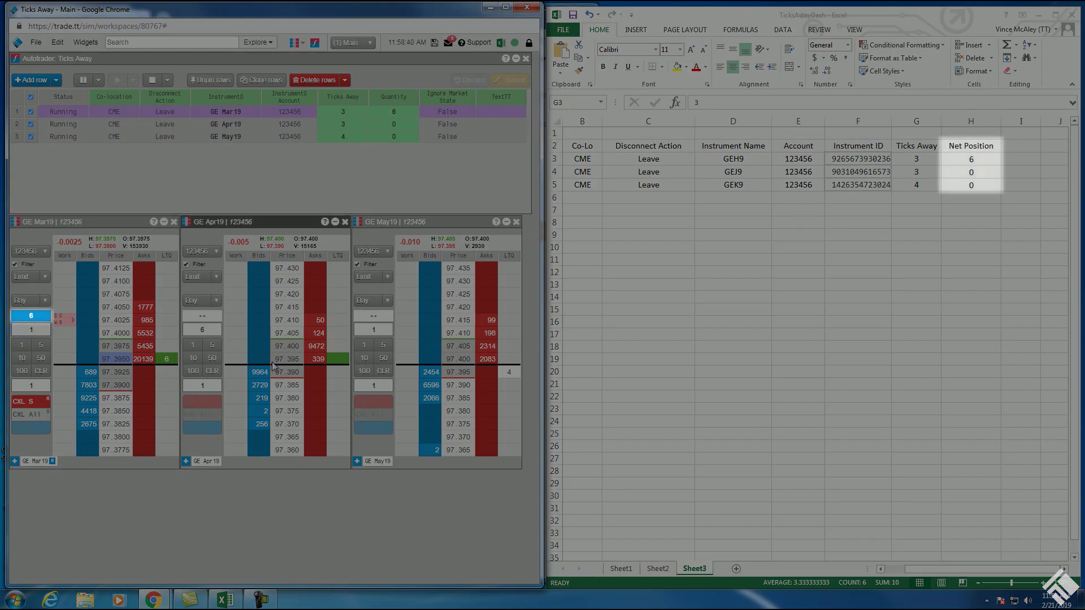
click(263, 361)
click(383, 345)
click(383, 344)
click(430, 363)
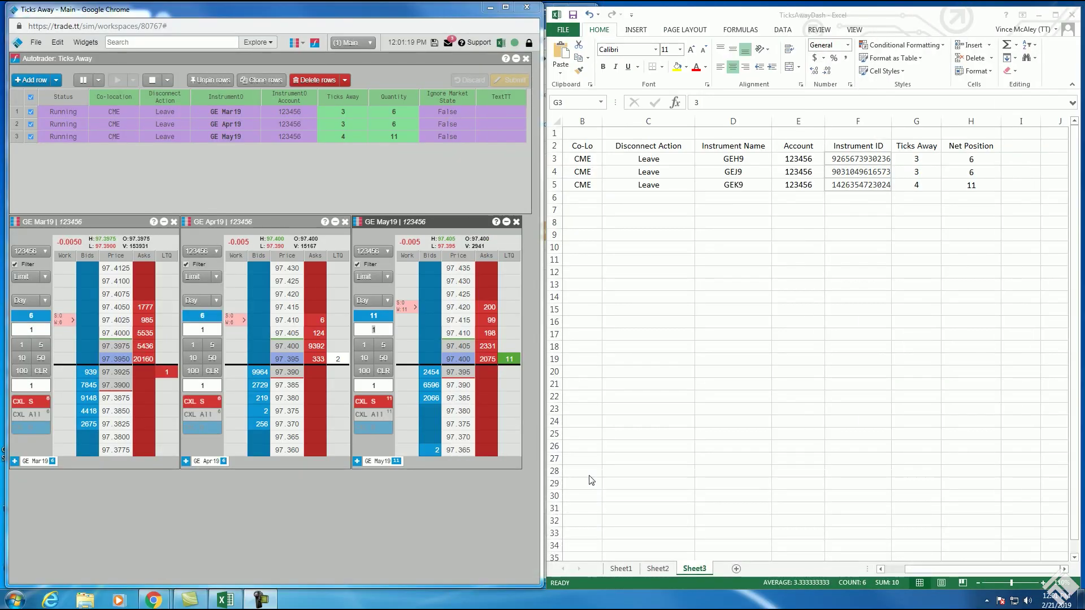
Enter Ticks Away values 4, 4 and 2 into Excel cells G3:G5
drag(927, 160, 924, 185)
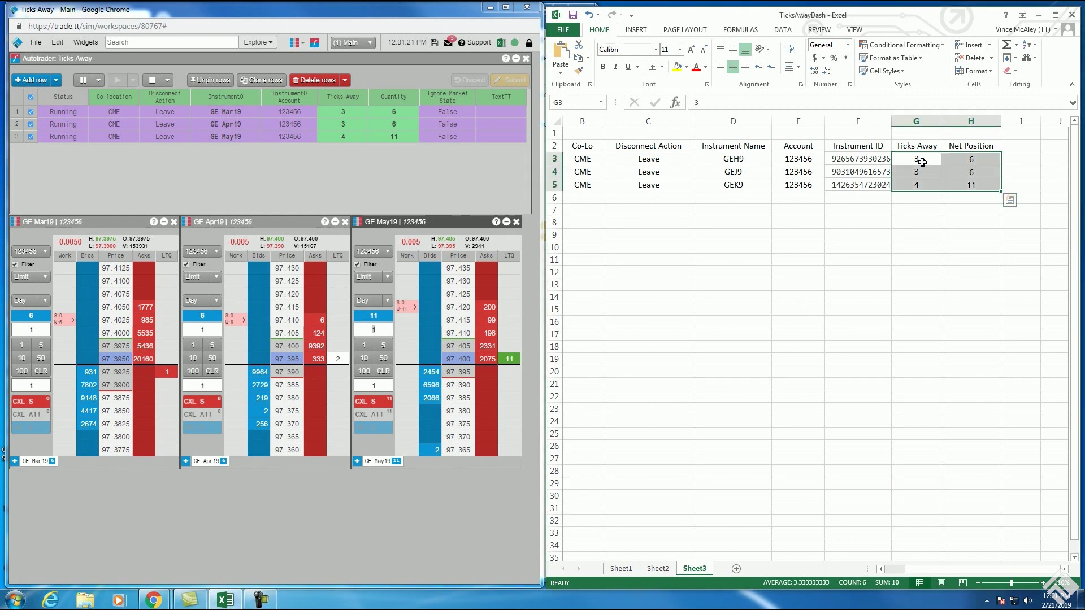
text(4)
key(Return)
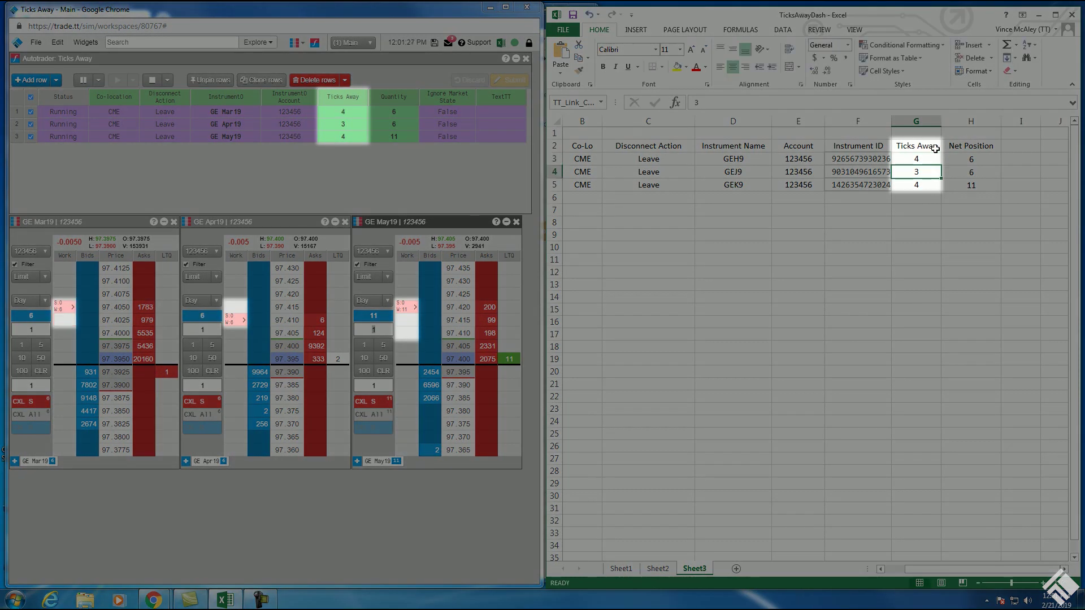
text(4)
key(Return)
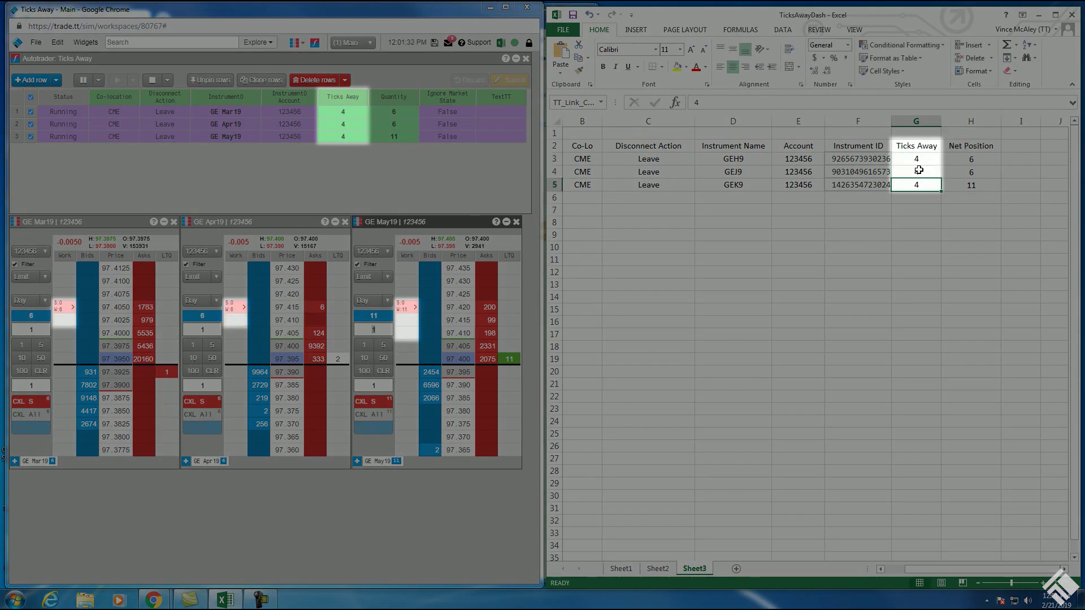
text(2)
key(Return)
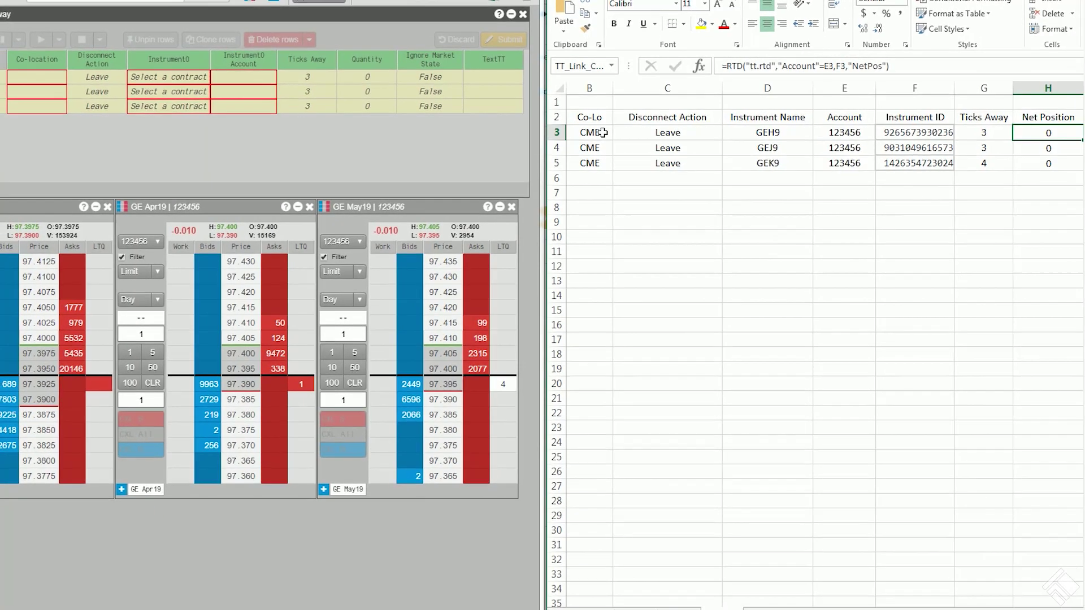
drag(603, 132, 840, 164)
key(ctrl+c)
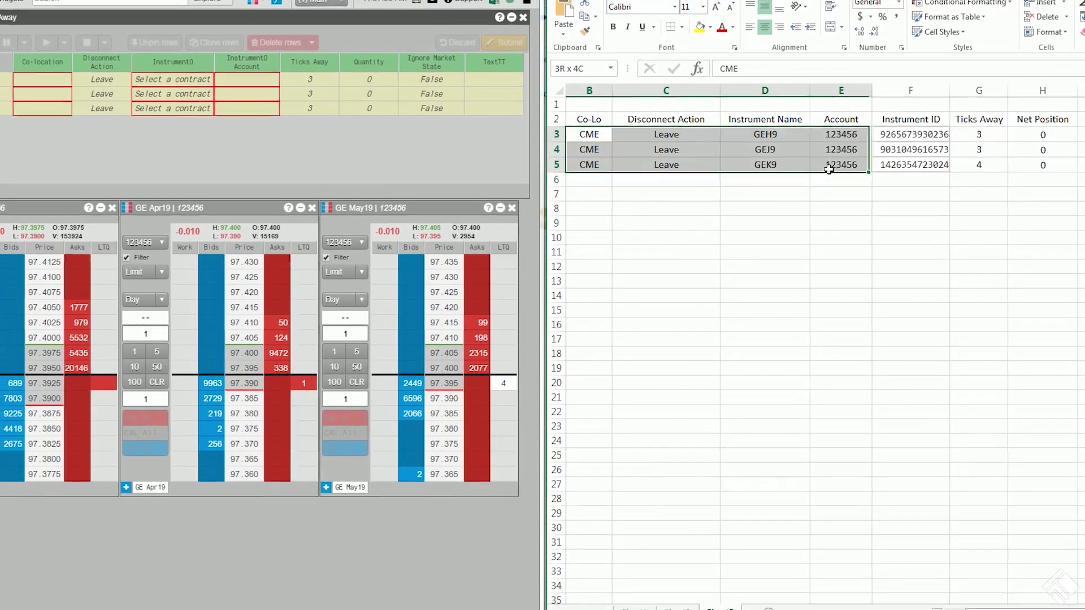
right_click(834, 166)
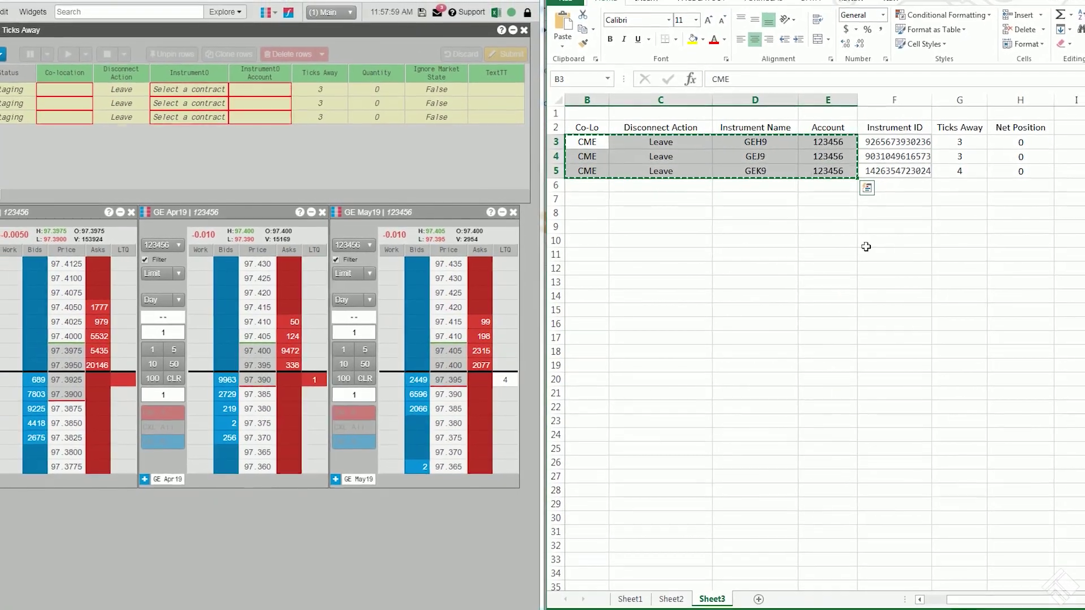
click(266, 121)
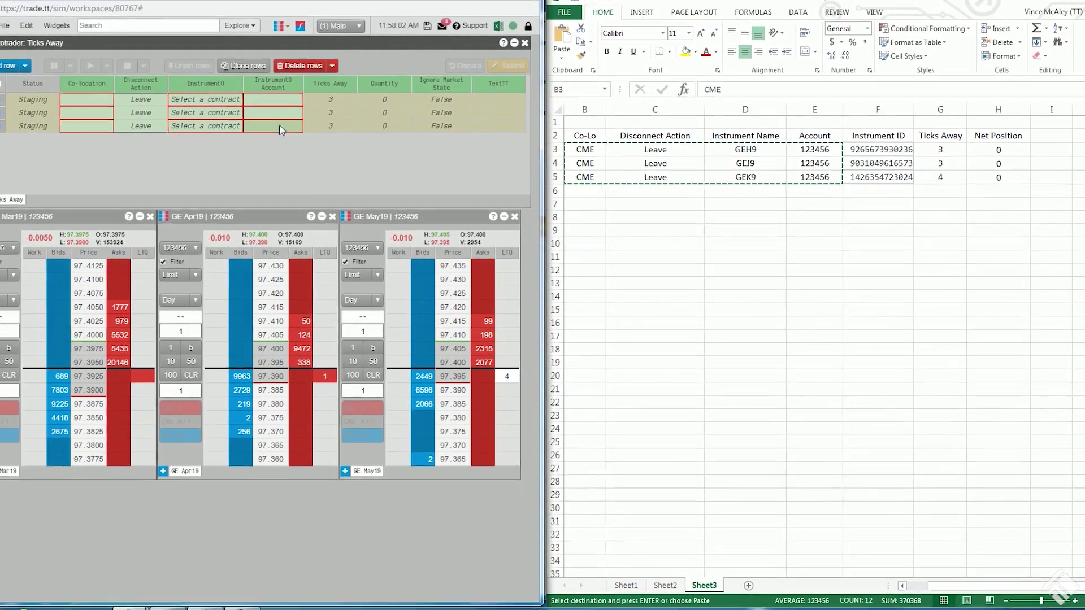
key(ctrl+v)
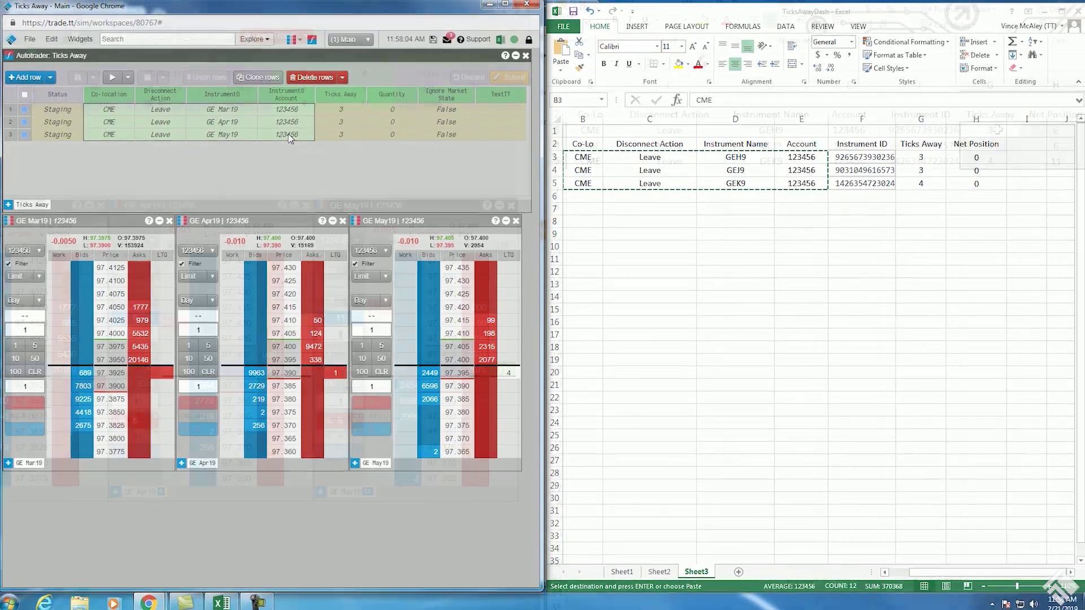